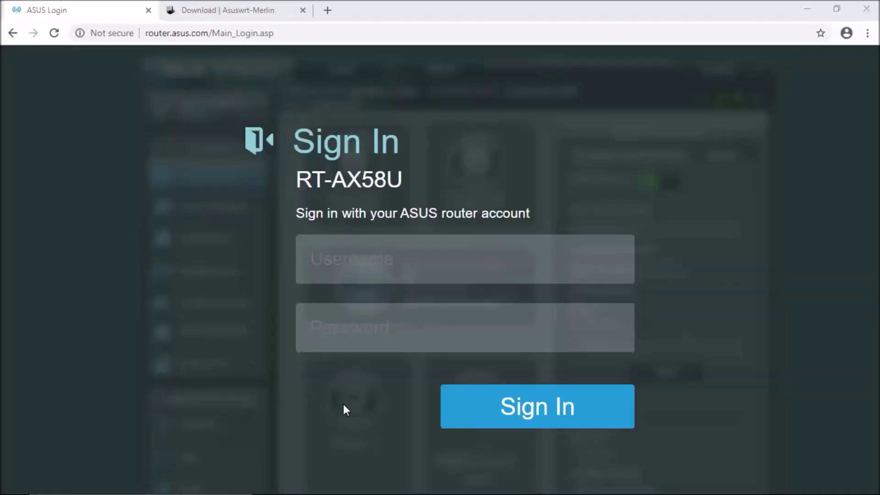
Check the Notepad notes for the router address, then go back to the router sign-in page
{"action": "mouse_move", "coordinate": [362, 494]}
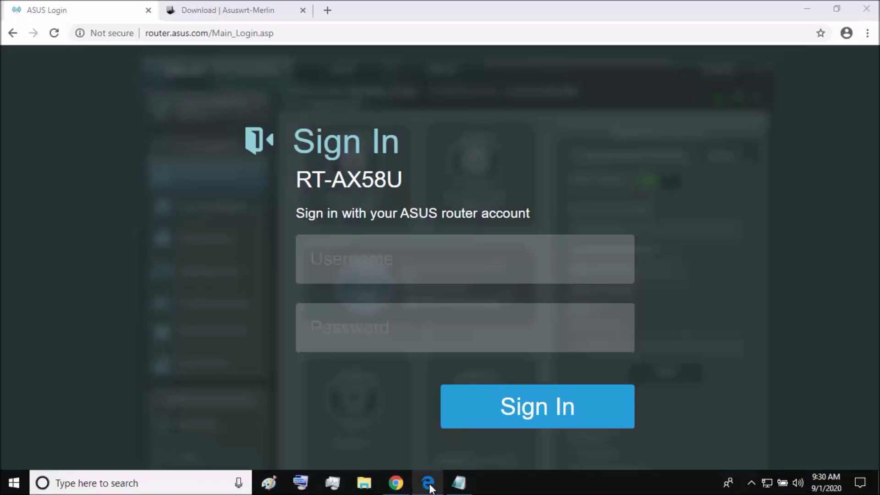
{"action": "left_click", "coordinate": [465, 491]}
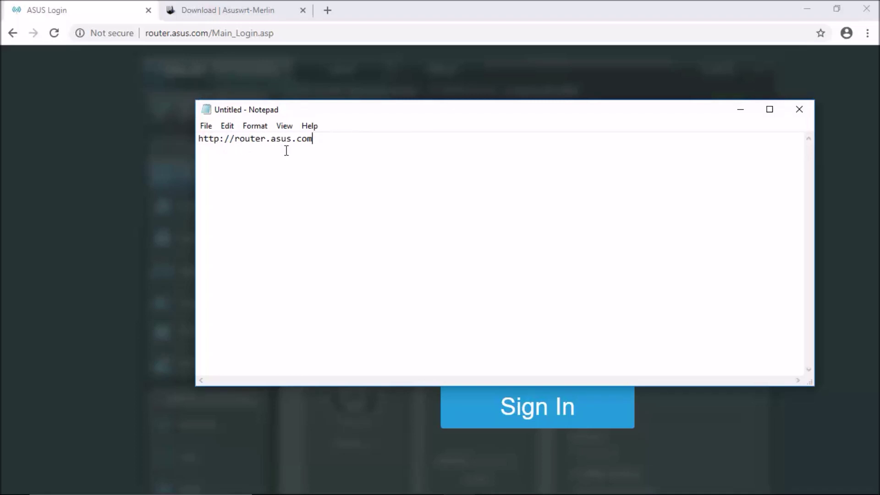
{"action": "left_click", "coordinate": [117, 7]}
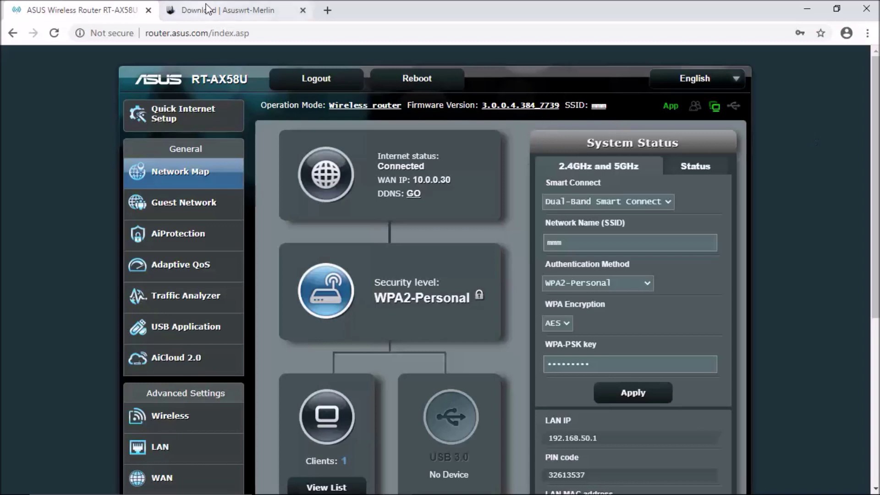
Go to the Asuswrt-Merlin files list on SourceForge and open the RT-AX58U folder
{"action": "left_click", "coordinate": [225, 11]}
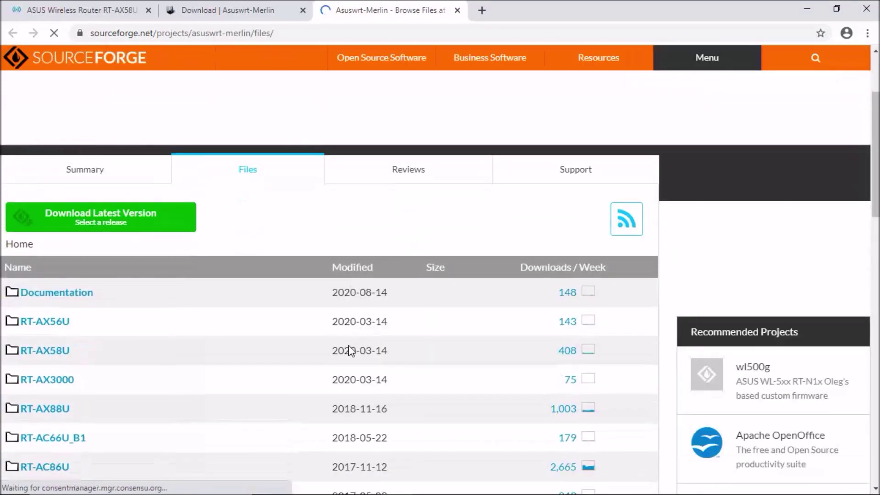
{"action": "scroll", "coordinate": [351, 351], "scroll_direction": "down", "scroll_amount": 3}
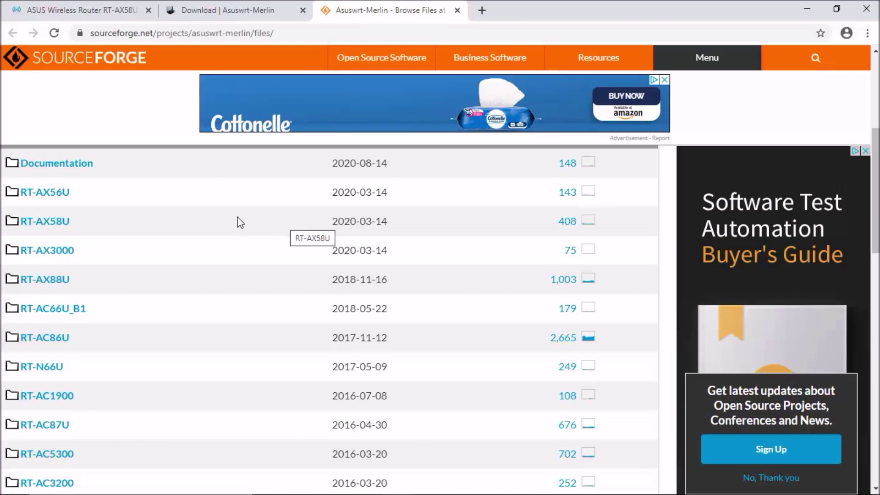
{"action": "left_click", "coordinate": [94, 9]}
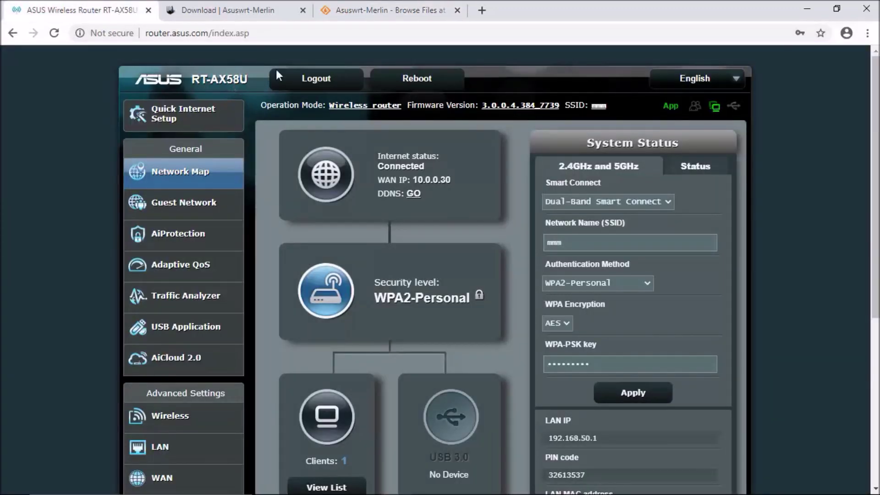
{"action": "left_click", "coordinate": [372, 9]}
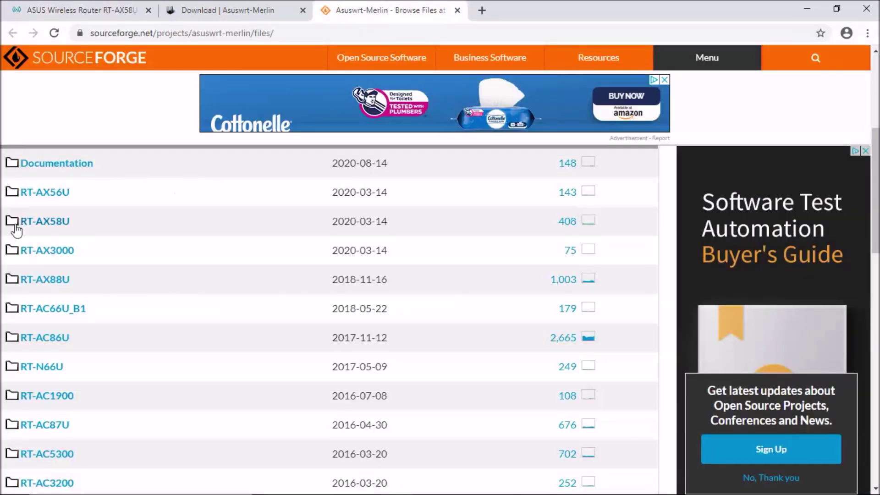
{"action": "left_click", "coordinate": [57, 224]}
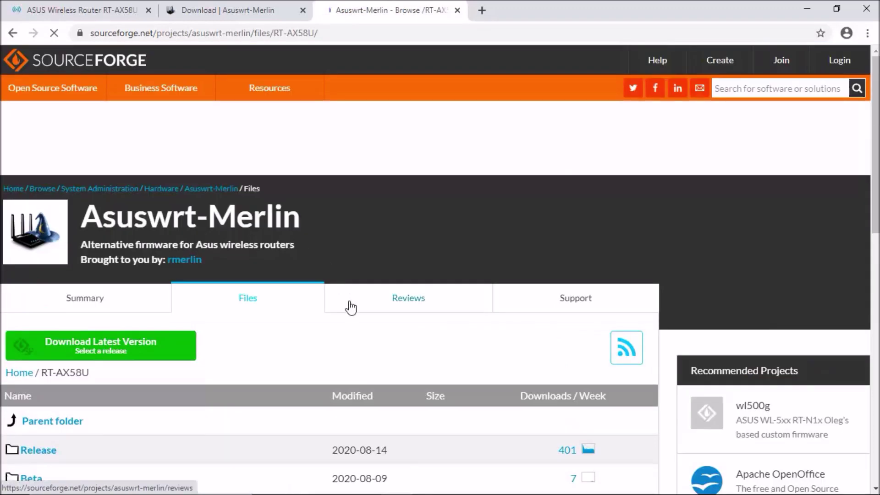
Open the Release subfolder of the RT-AX58U firmware folder
{"action": "scroll", "coordinate": [352, 307], "scroll_direction": "down", "scroll_amount": 3}
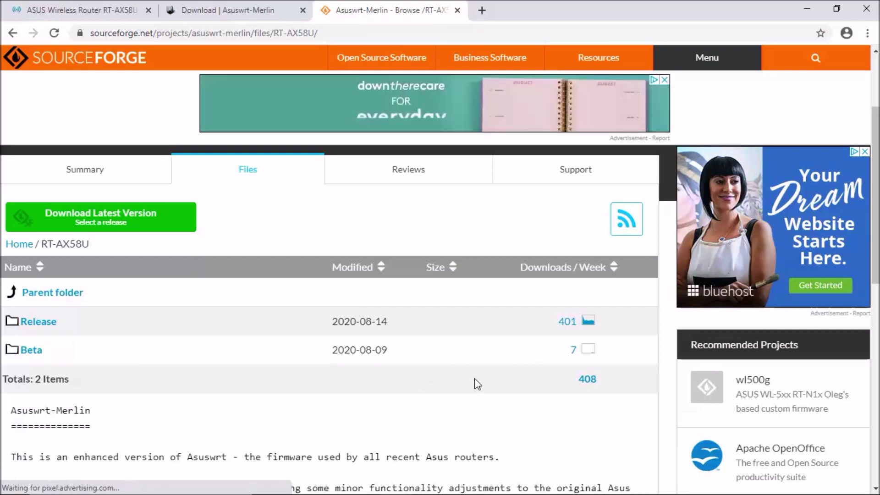
{"action": "scroll", "coordinate": [474, 379], "scroll_direction": "down", "scroll_amount": 2}
{"action": "scroll", "coordinate": [466, 373], "scroll_direction": "down", "scroll_amount": 4}
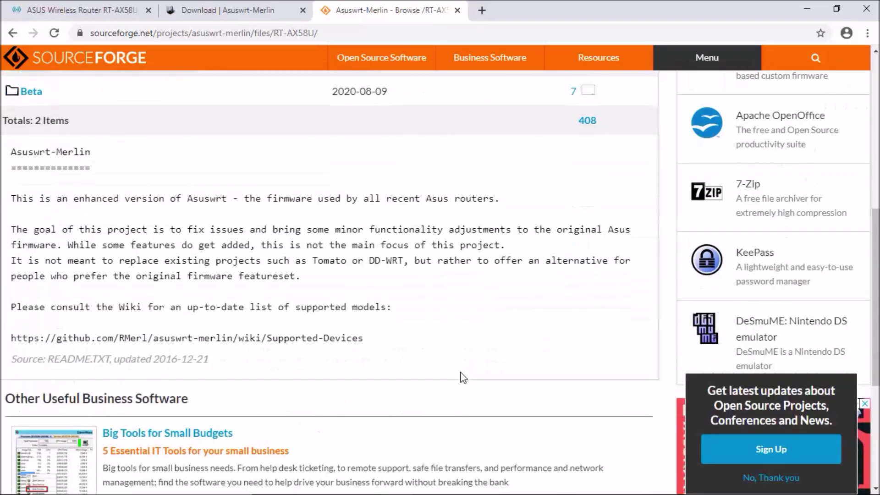
{"action": "scroll", "coordinate": [463, 376], "scroll_direction": "up", "scroll_amount": 4}
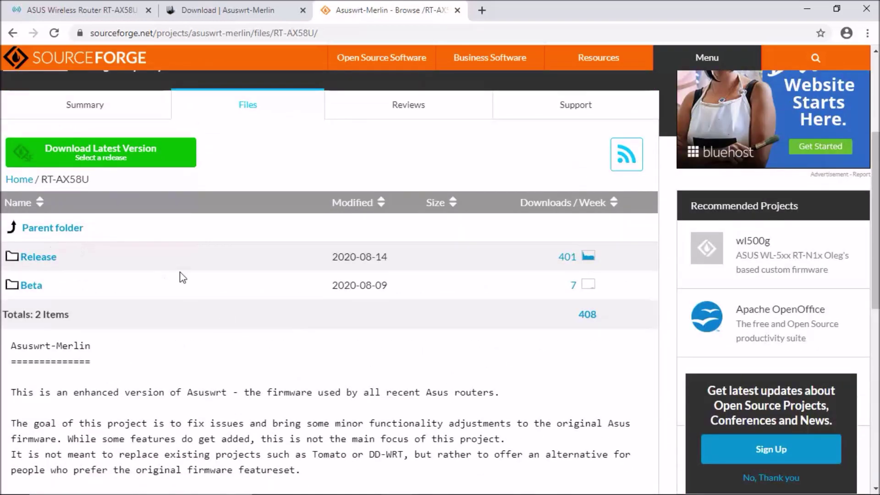
{"action": "scroll", "coordinate": [182, 277], "scroll_direction": "up", "scroll_amount": 2}
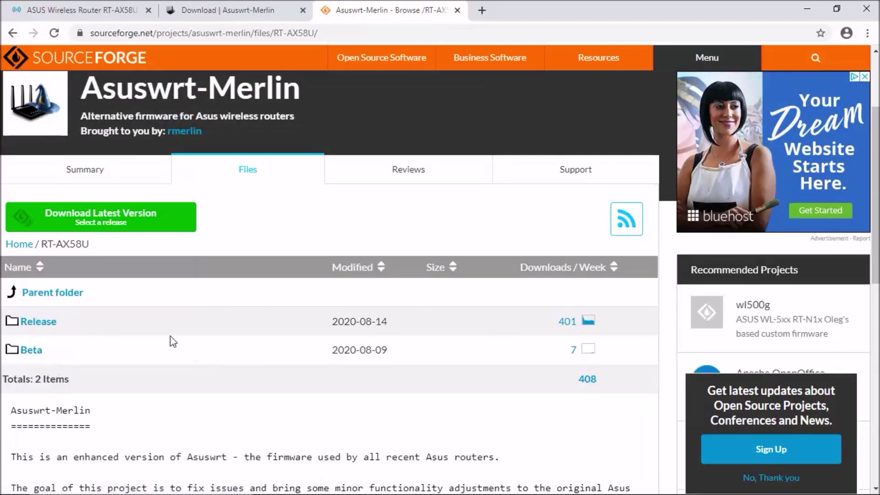
{"action": "left_click", "coordinate": [36, 322]}
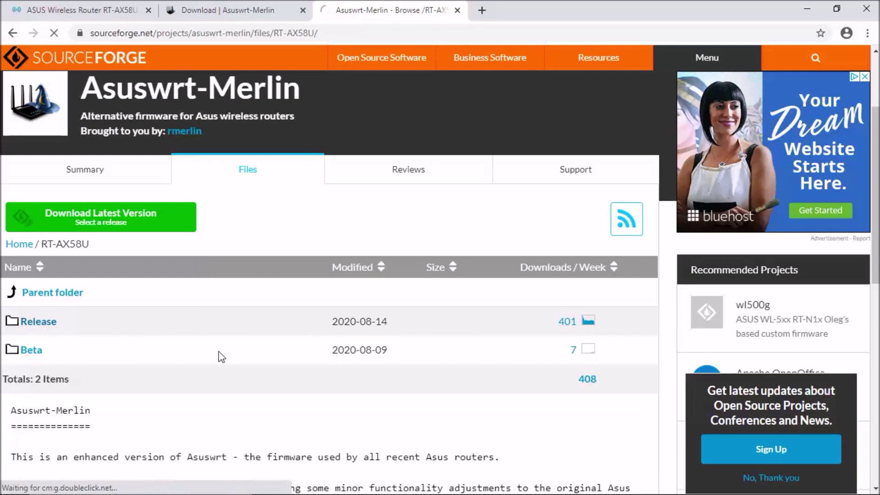
Download RT-AX58U_384.19_0.zip and open the Downloads folder in File Explorer
{"action": "scroll", "coordinate": [219, 355], "scroll_direction": "down", "scroll_amount": 5}
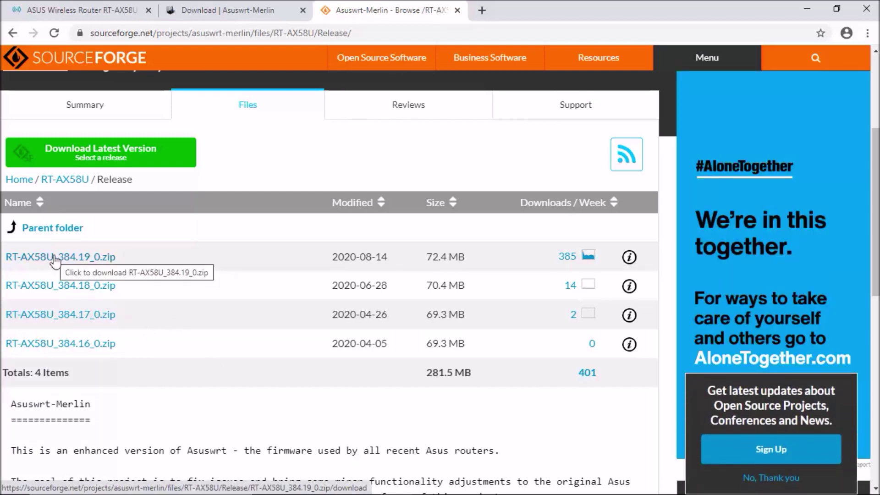
{"action": "left_click", "coordinate": [54, 258]}
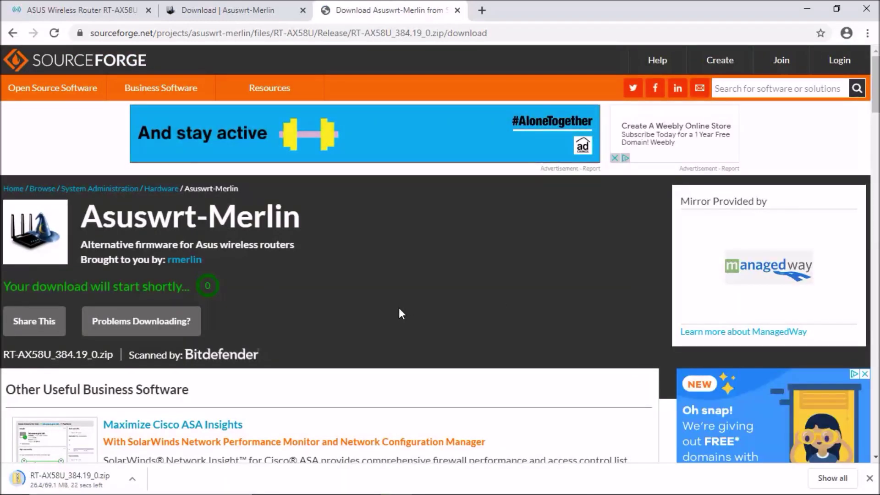
{"action": "left_click", "coordinate": [364, 482]}
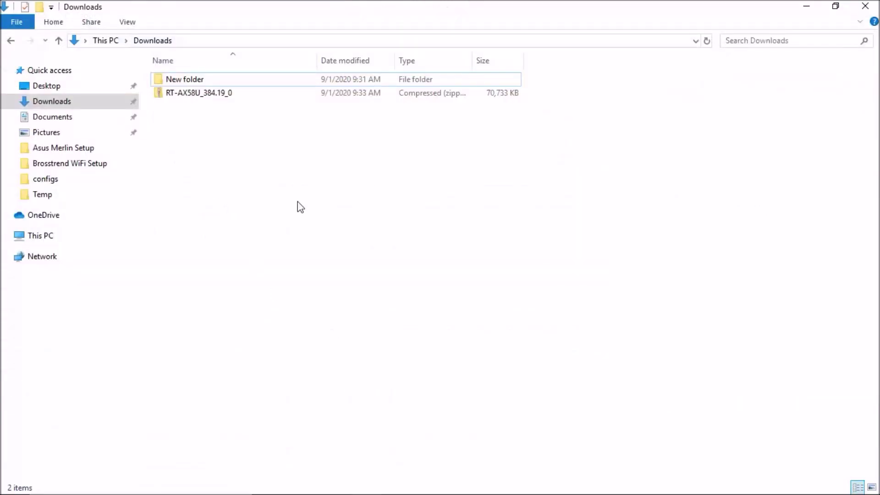
Extract RT-AX58U_384.19_0.zip into a same-named folder, then close the extracted folder's window
{"action": "left_click", "coordinate": [207, 97]}
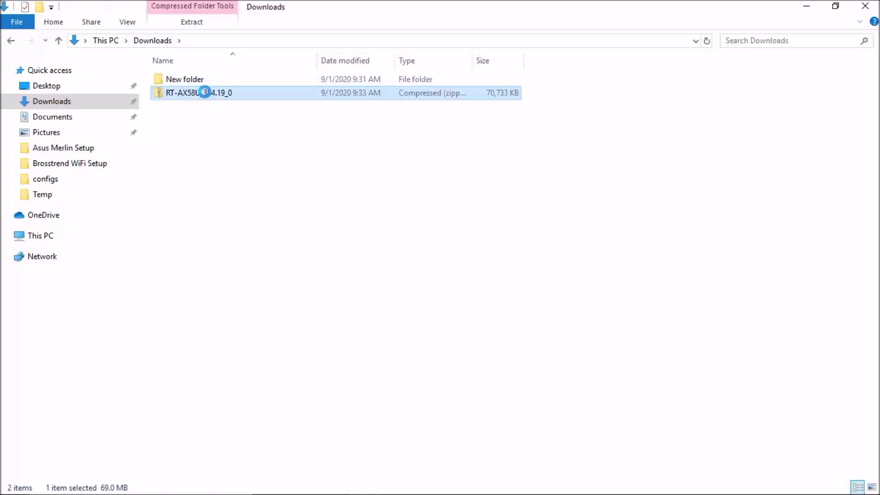
{"action": "right_click", "coordinate": [206, 92]}
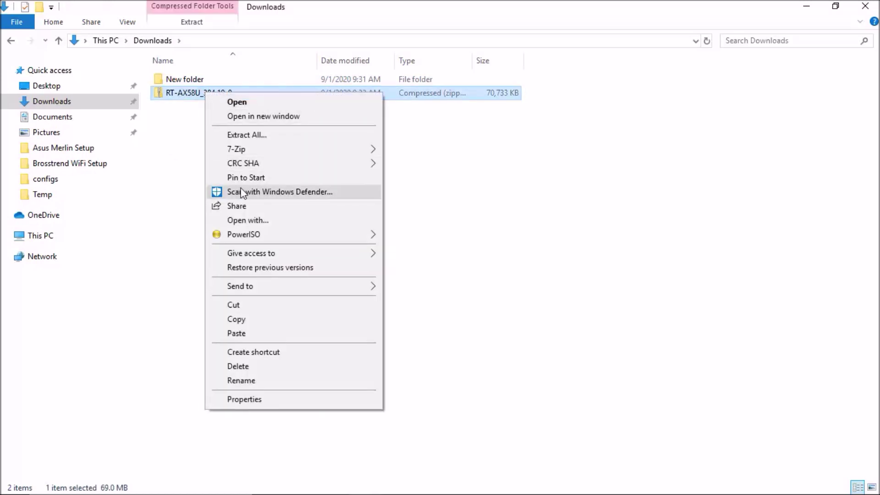
{"action": "left_click", "coordinate": [254, 135]}
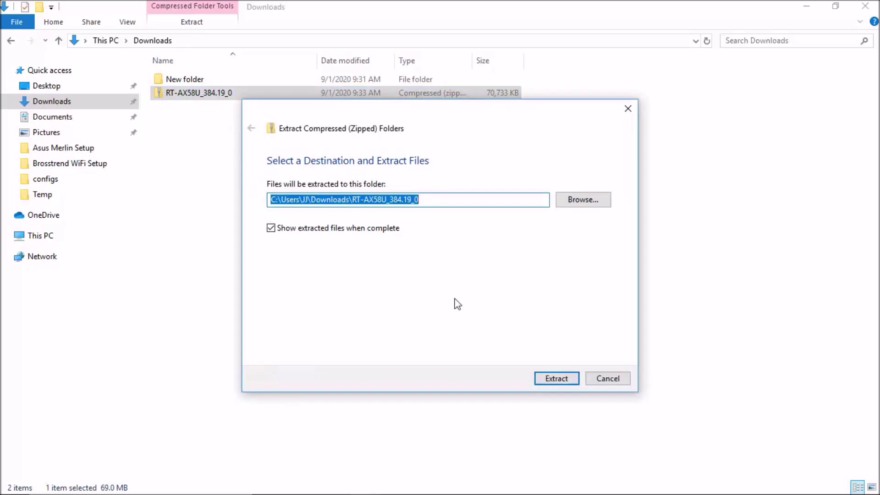
{"action": "left_click", "coordinate": [558, 379]}
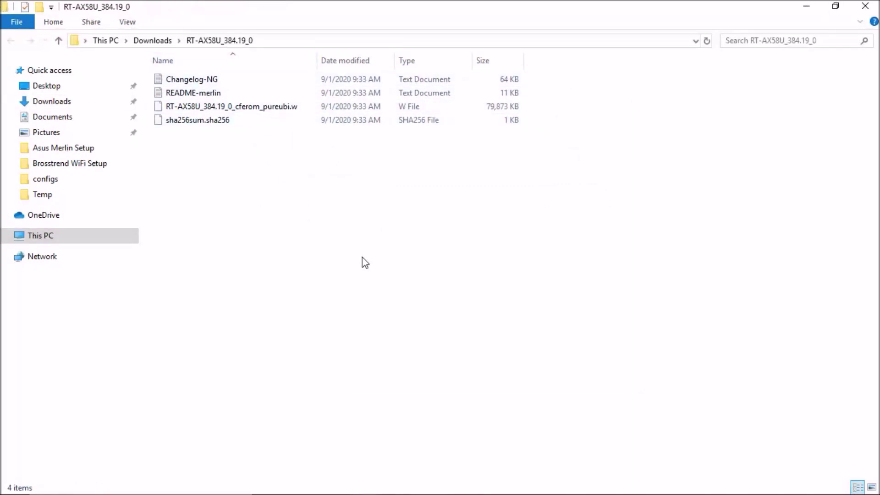
{"action": "left_click", "coordinate": [866, 6]}
{"action": "mouse_move", "coordinate": [379, 490]}
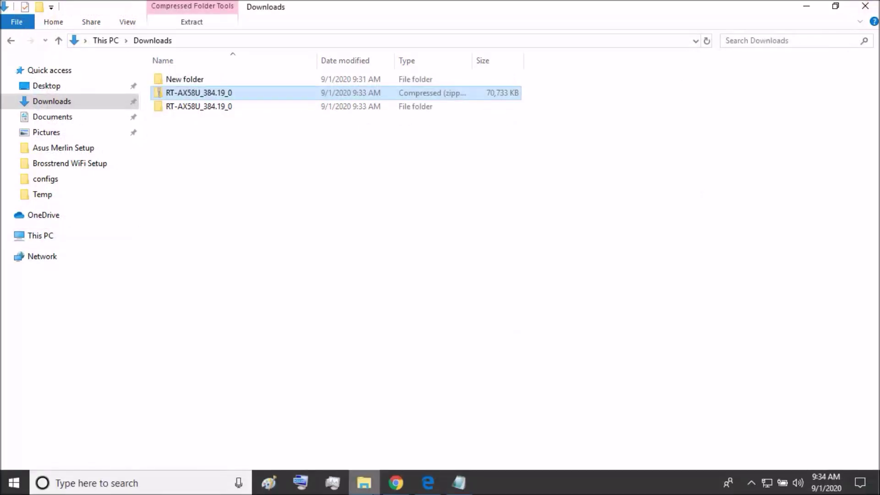
Go to the router's Administration – Firmware Upgrade page showing version 3.0.0.4.384_7739
{"action": "left_click", "coordinate": [394, 487]}
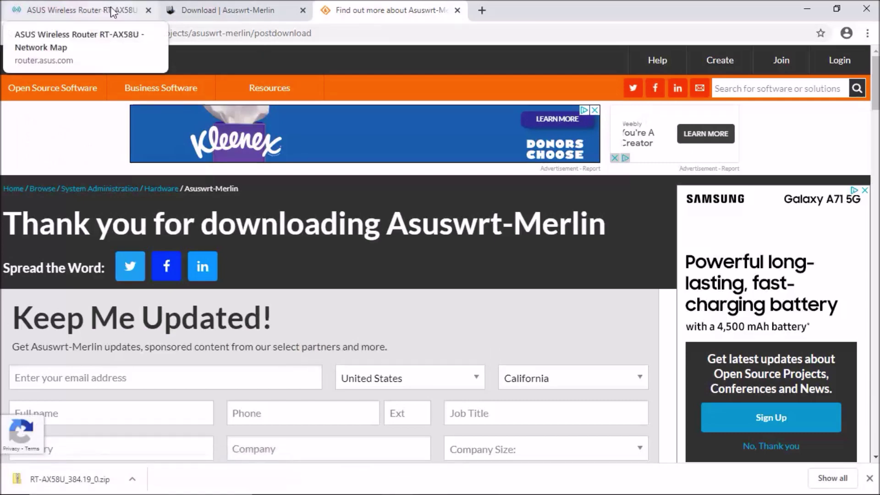
{"action": "left_click", "coordinate": [111, 3]}
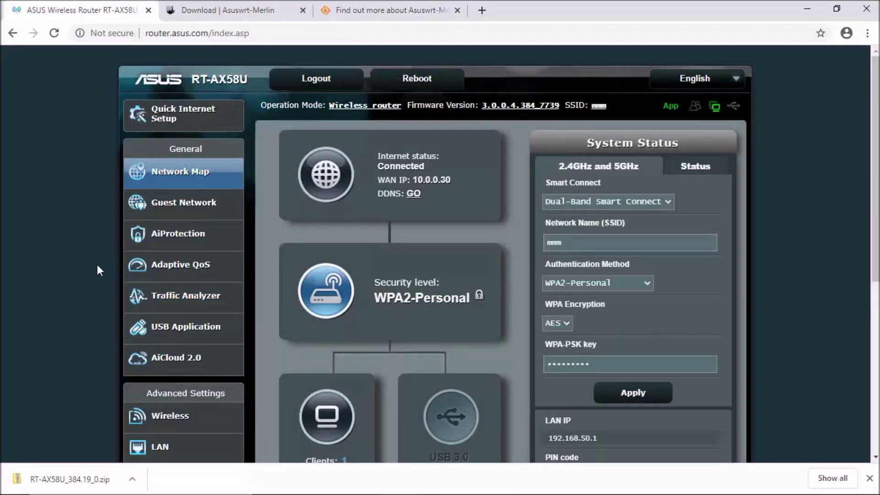
{"action": "scroll", "coordinate": [79, 284], "scroll_direction": "down", "scroll_amount": 6}
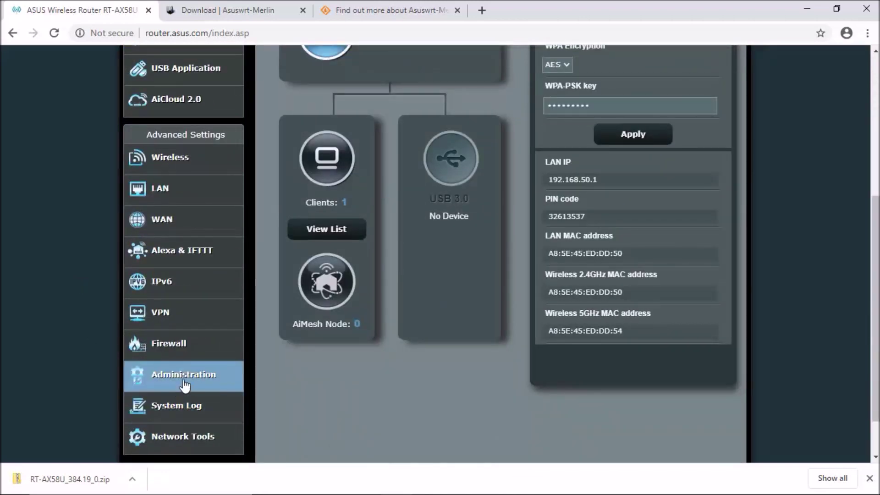
{"action": "left_click", "coordinate": [185, 380]}
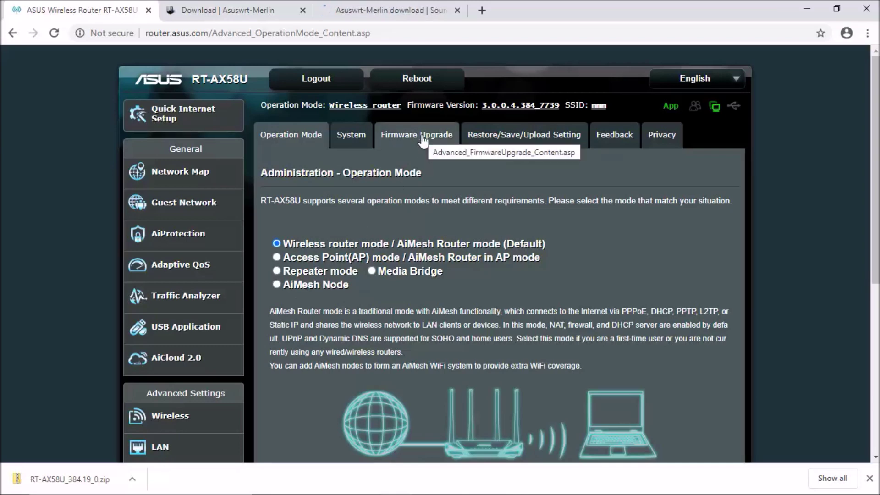
{"action": "left_click", "coordinate": [422, 138]}
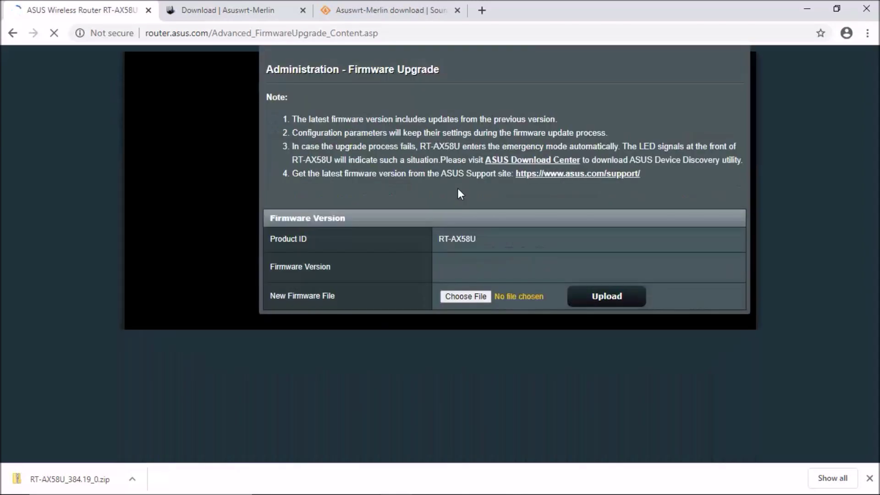
{"action": "scroll", "coordinate": [718, 314], "scroll_direction": "down", "scroll_amount": 1}
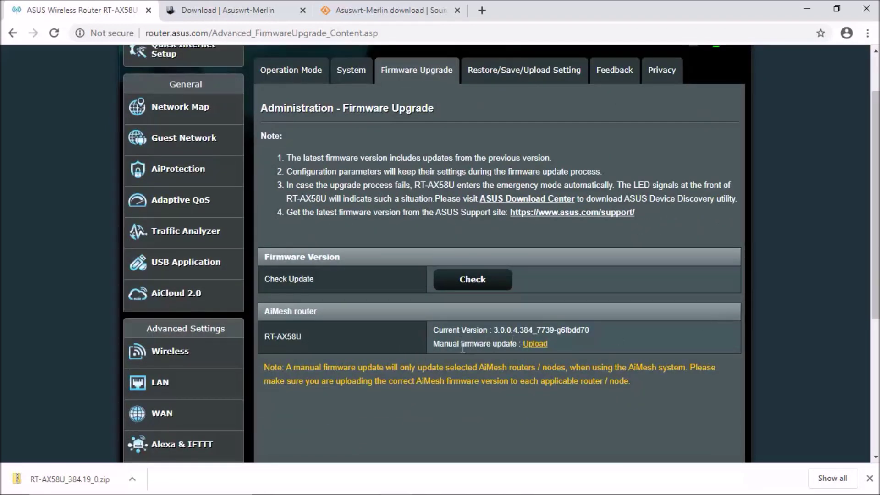
Manually upload the cferom_pureubi.w file from the RT-AX58U_384.19_0 folder as new firmware
{"action": "left_click", "coordinate": [536, 343]}
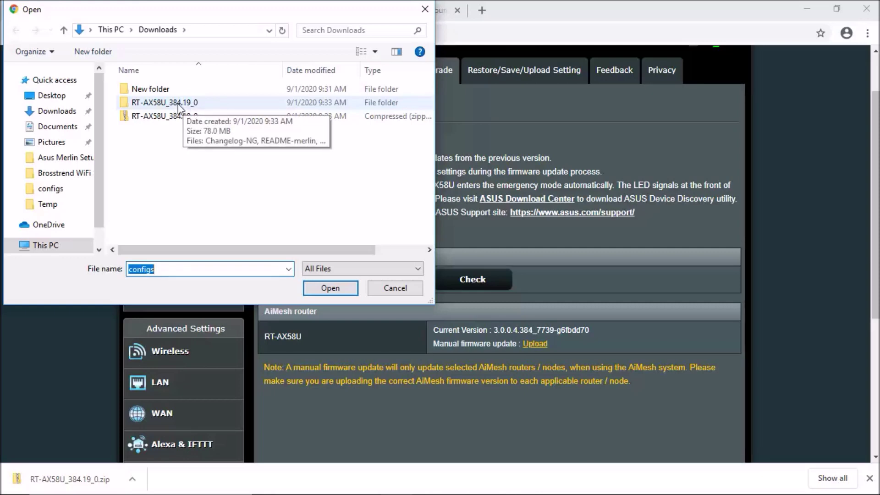
{"action": "double_click", "coordinate": [179, 105]}
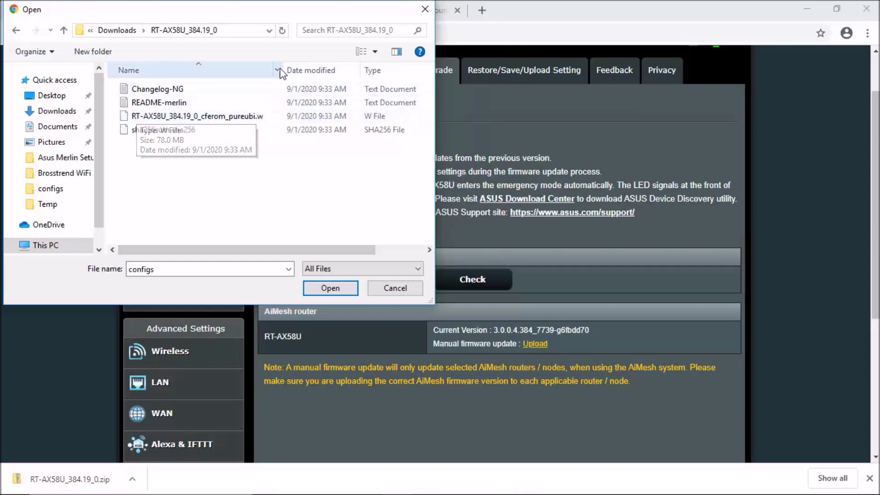
{"action": "mouse_move", "coordinate": [282, 71]}
{"action": "left_mouse_down"}
{"action": "mouse_move", "coordinate": [320, 72]}
{"action": "mouse_move", "coordinate": [292, 71]}
{"action": "left_mouse_up"}
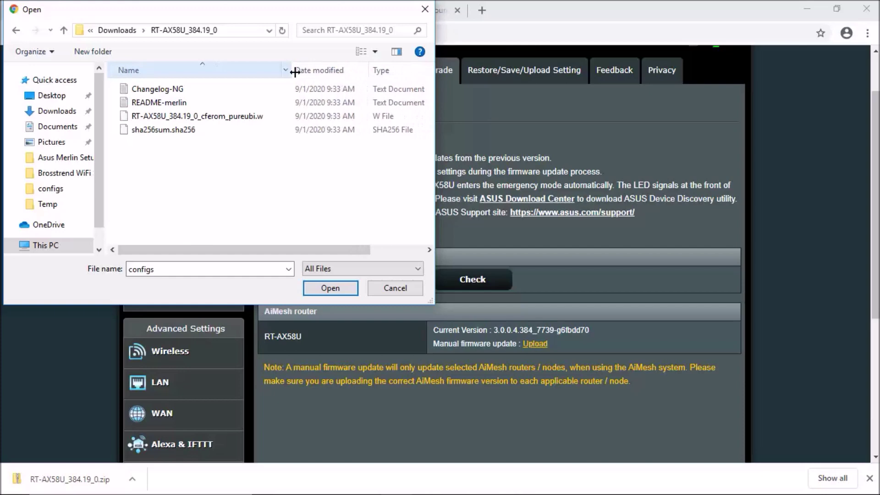
{"action": "double_click", "coordinate": [181, 117]}
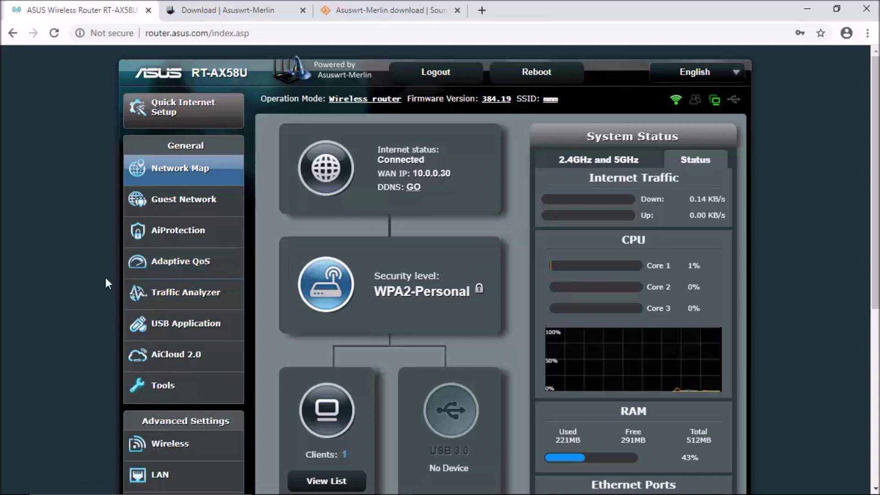
{"action": "scroll", "coordinate": [105, 278], "scroll_direction": "down", "scroll_amount": 3}
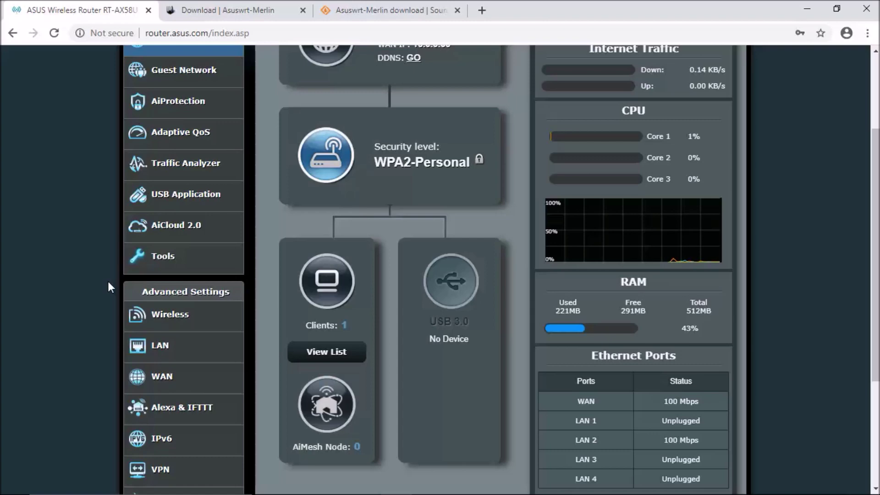
{"action": "scroll", "coordinate": [109, 281], "scroll_direction": "down", "scroll_amount": 2}
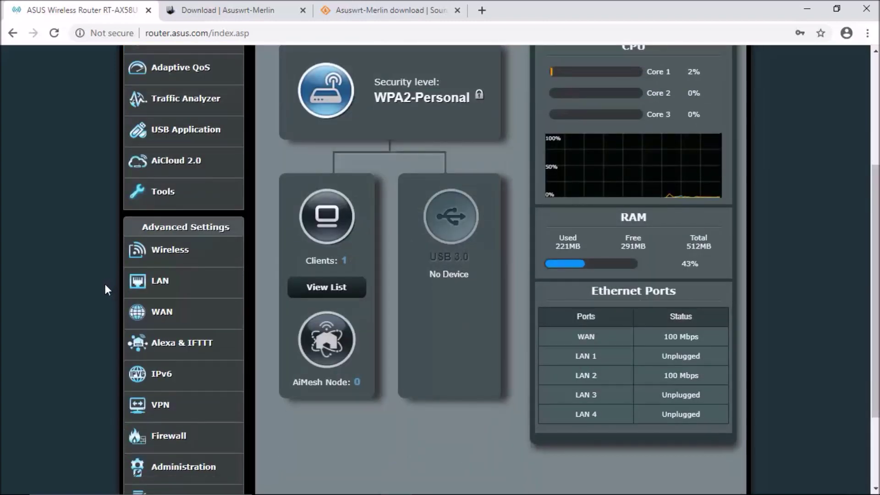
{"action": "scroll", "coordinate": [93, 289], "scroll_direction": "up", "scroll_amount": 5}
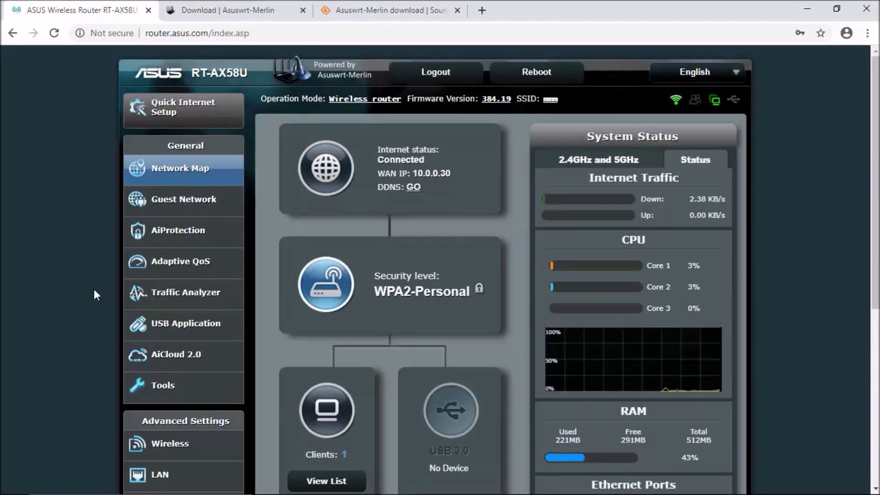